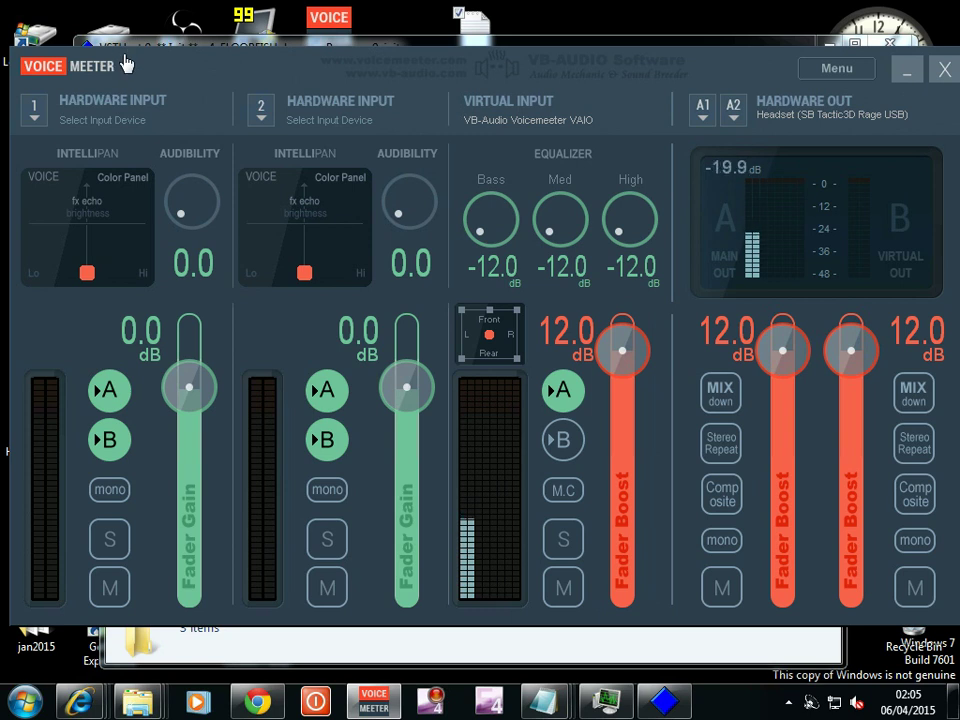
Minimize the Voicemeeter mixer to bring the VSTHost nr1→nr2→nr3→FLOORFISH chain into view
click(908, 74)
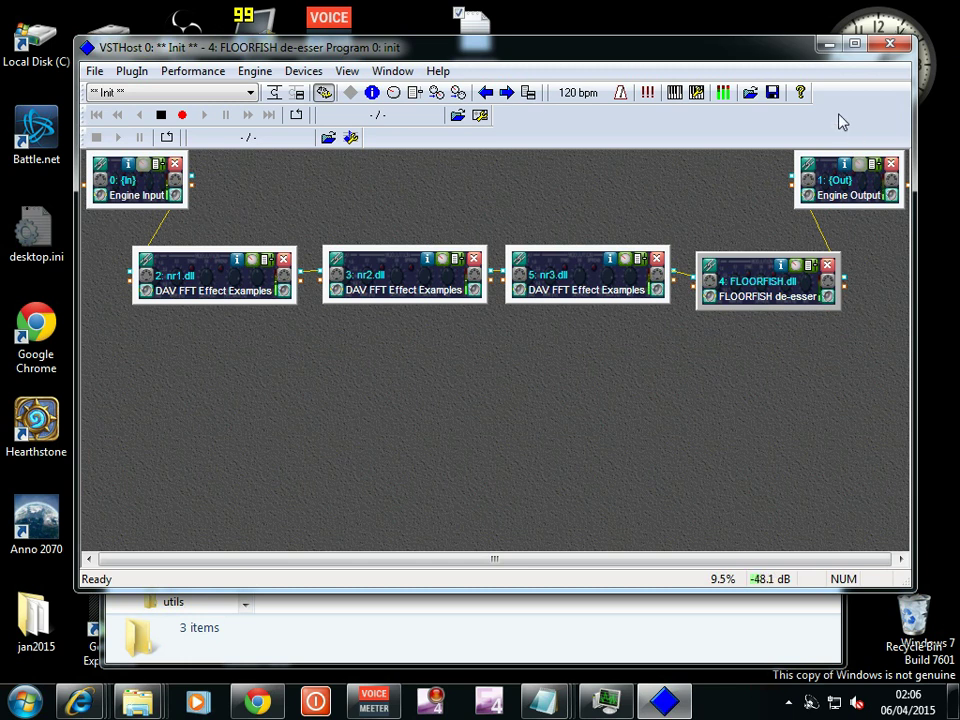
Minimize VSTHost and the 'noise reduction 1' folder to show the noise reduction notes
click(829, 44)
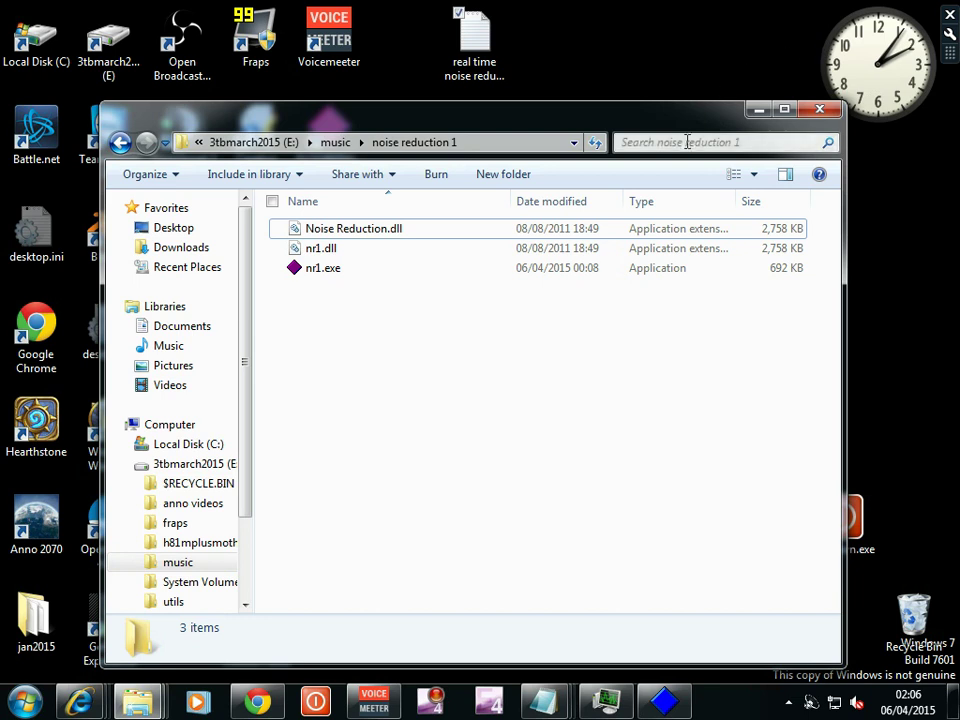
click(758, 111)
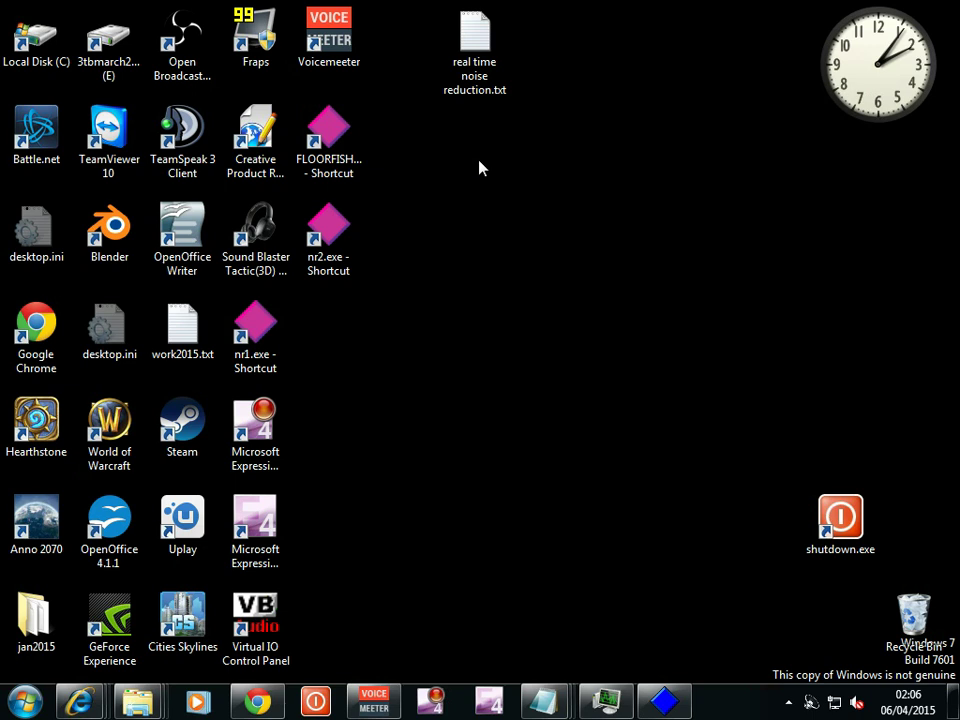
mouse_move(545, 700)
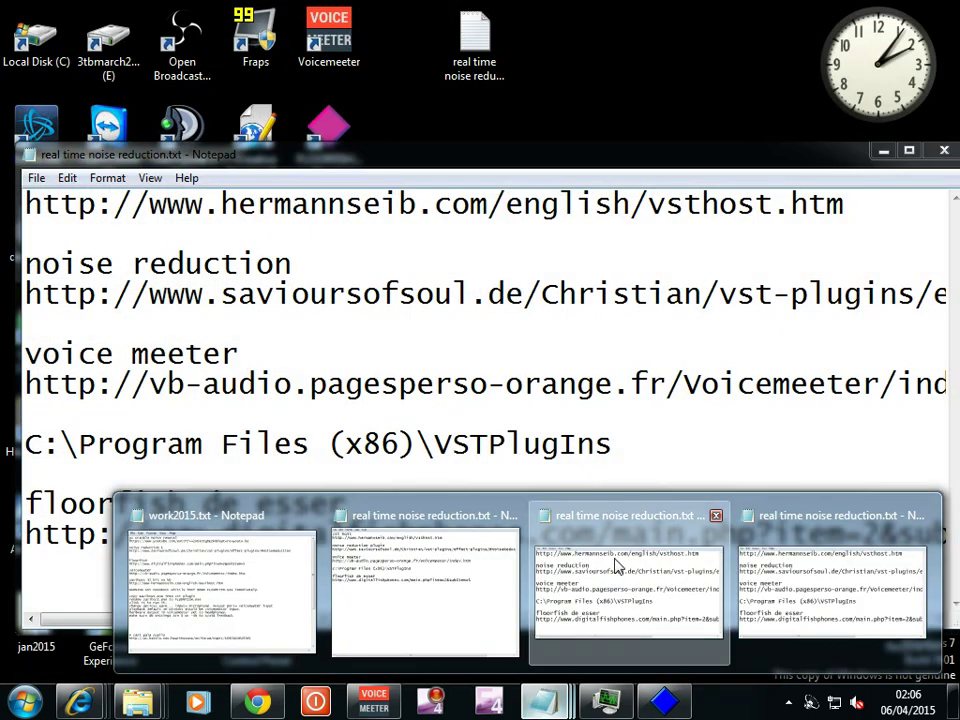
click(617, 565)
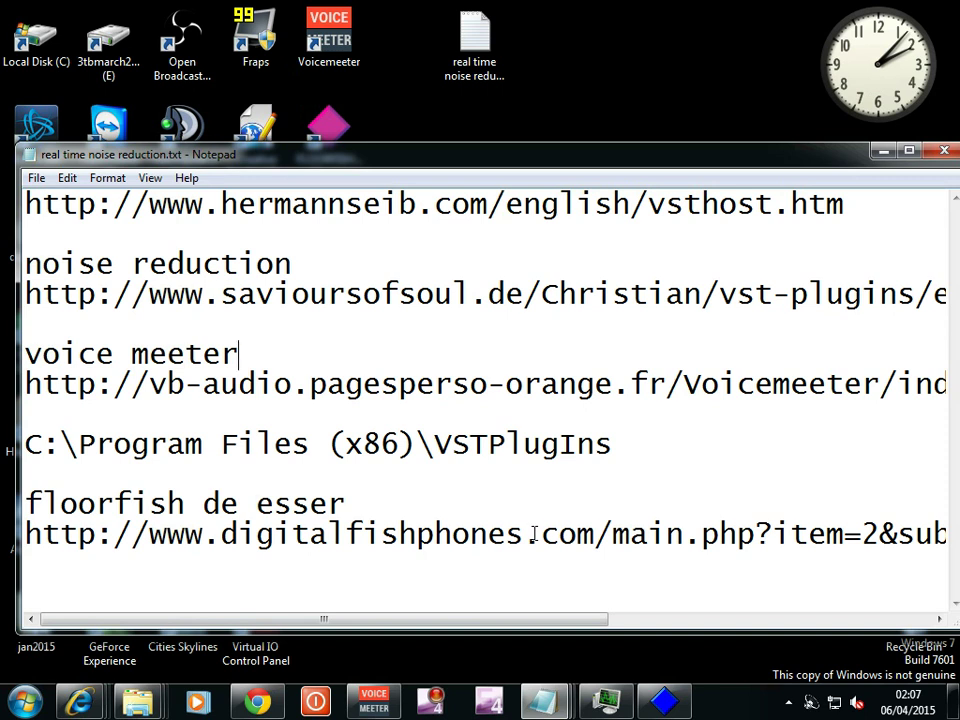
click(883, 152)
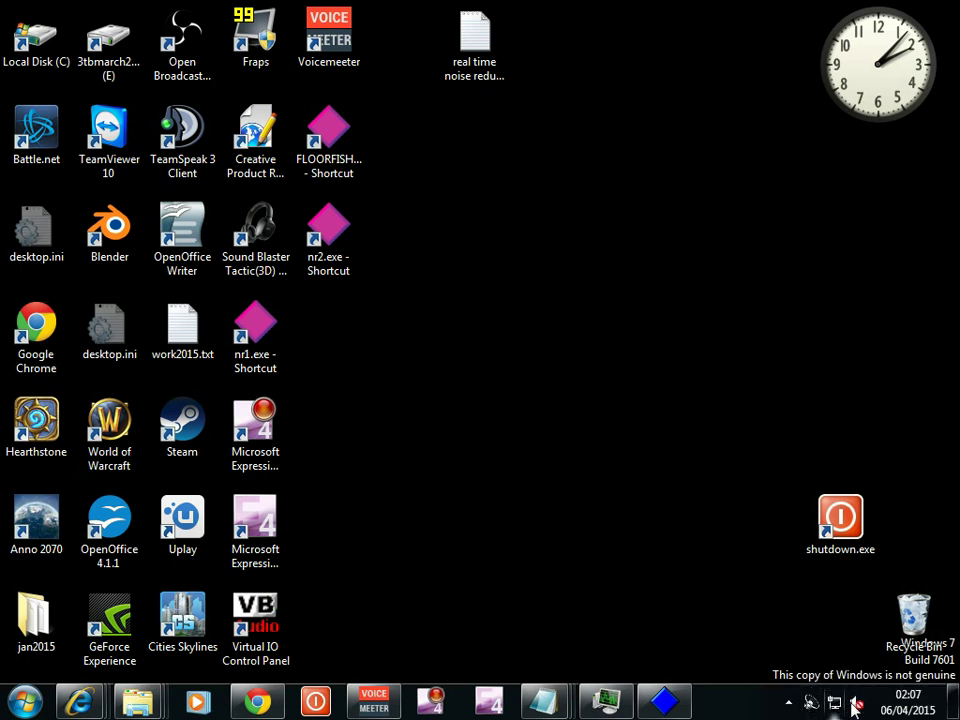
click(856, 705)
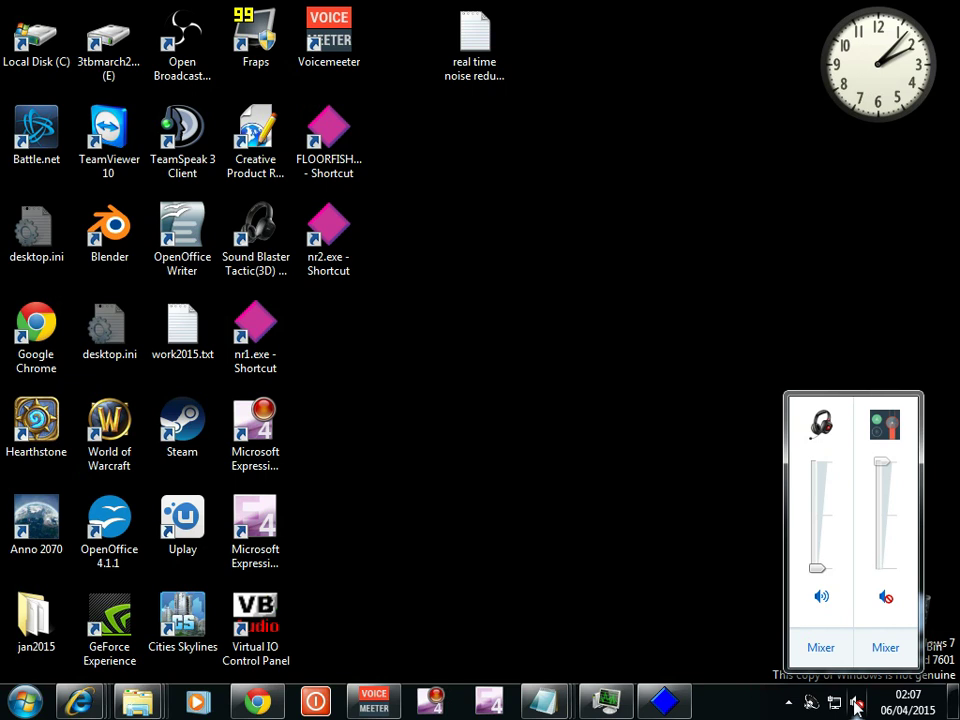
right_click(856, 705)
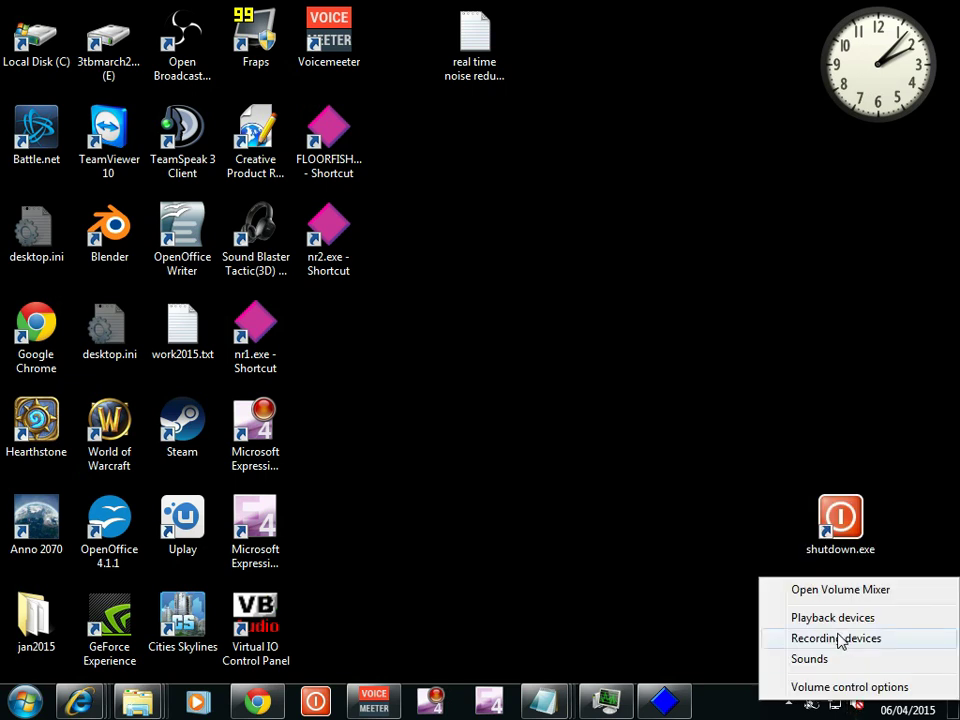
click(840, 619)
scroll(340, 200, down, 2)
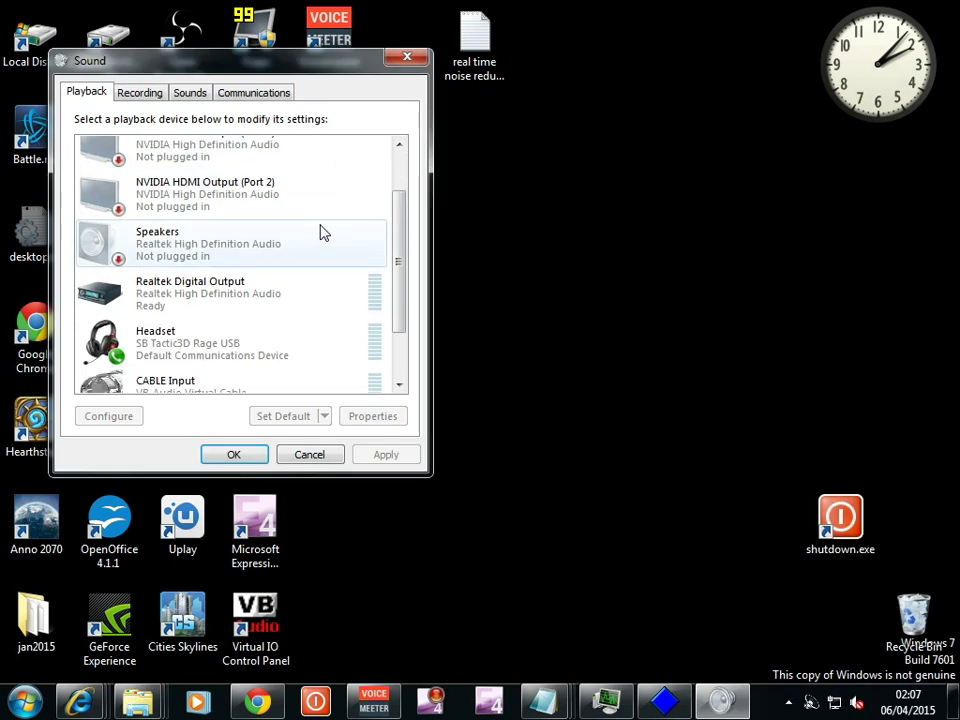
scroll(322, 232, down, 2)
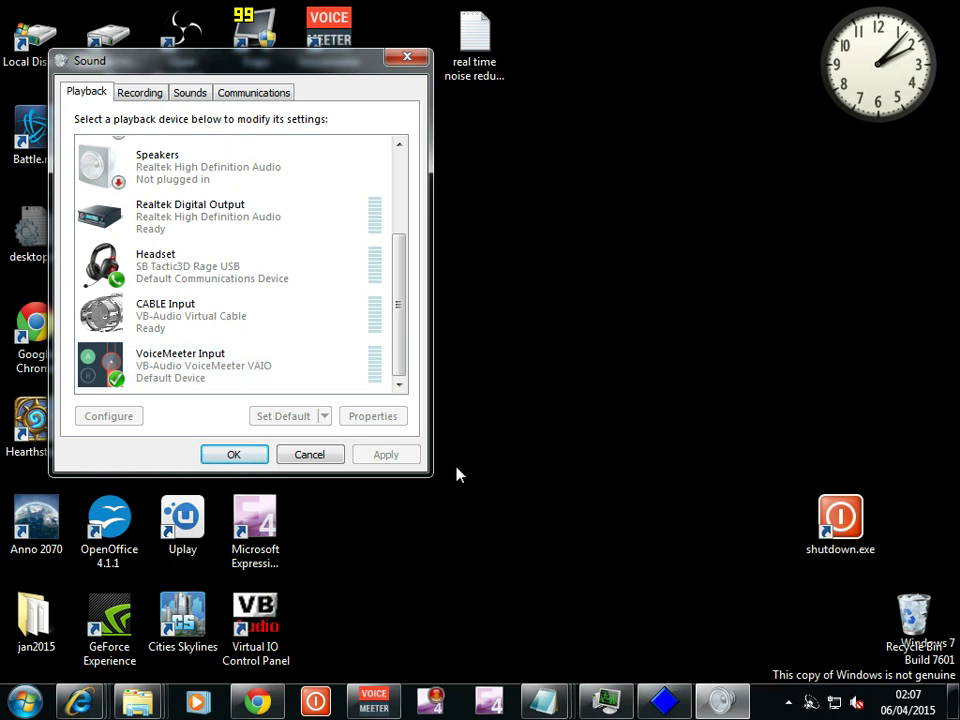
click(145, 93)
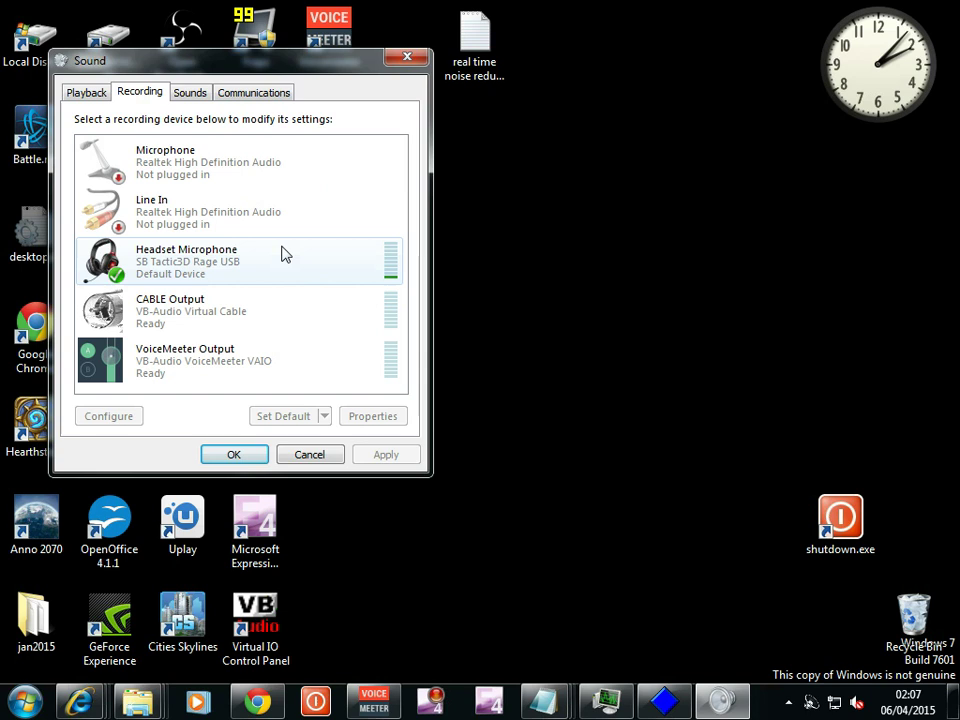
click(407, 57)
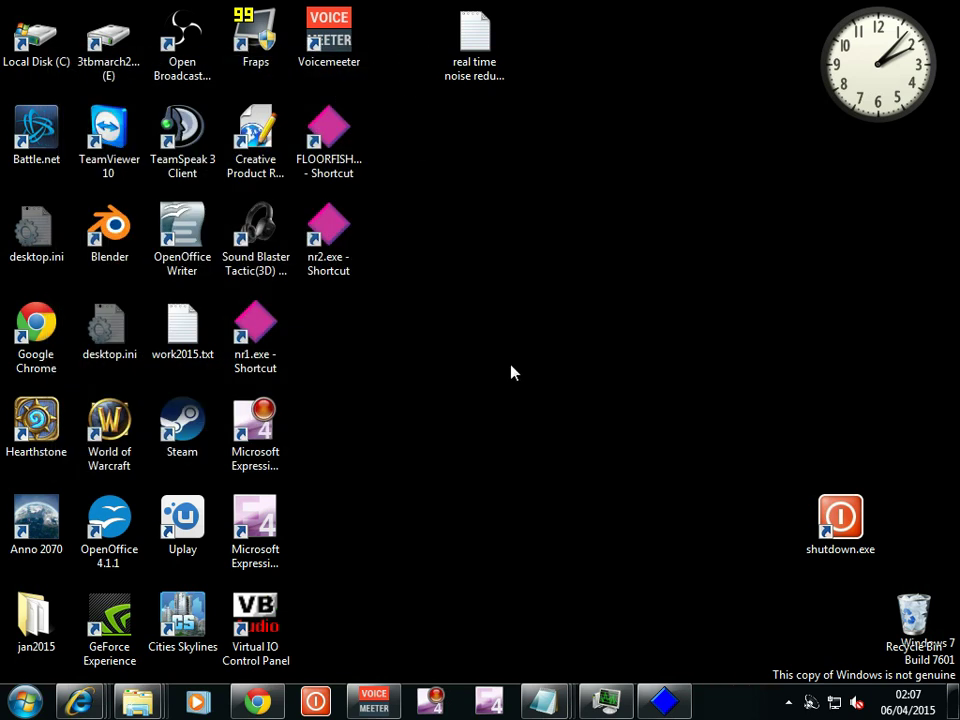
Restore VSTHost and open the nr1 editor showing Offset 8 dB, Ratio 10:1, FFT 512
click(665, 710)
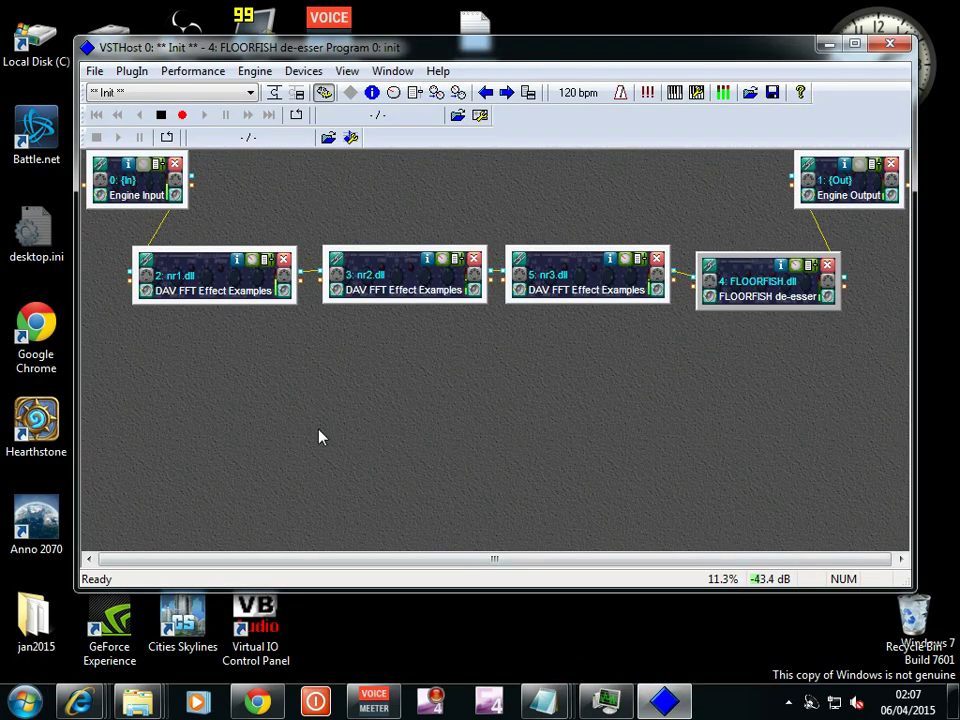
right_click(191, 274)
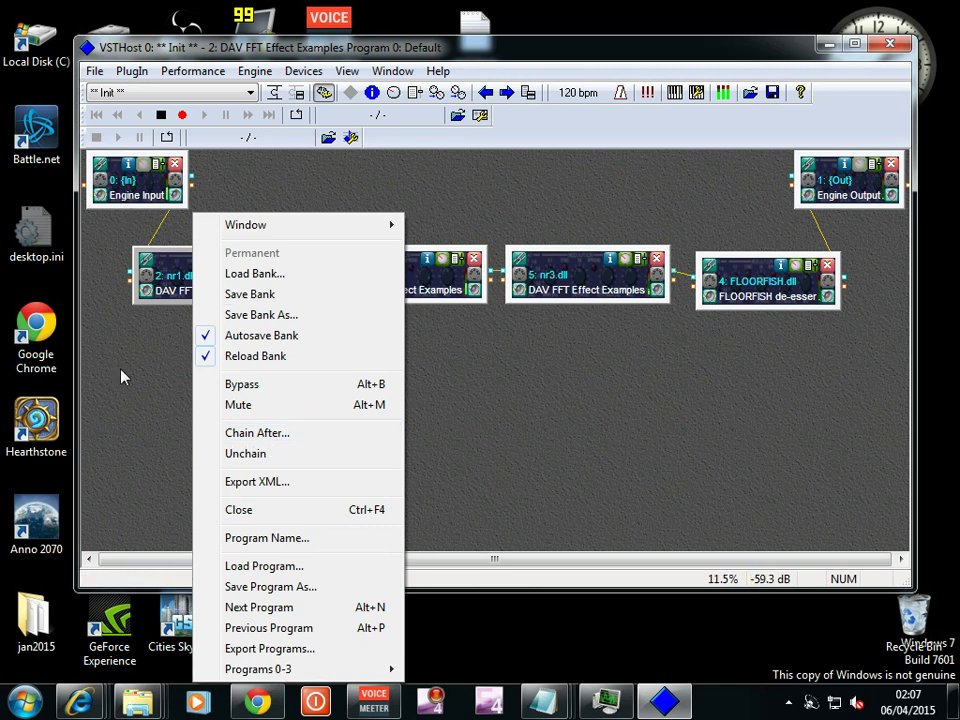
click(140, 340)
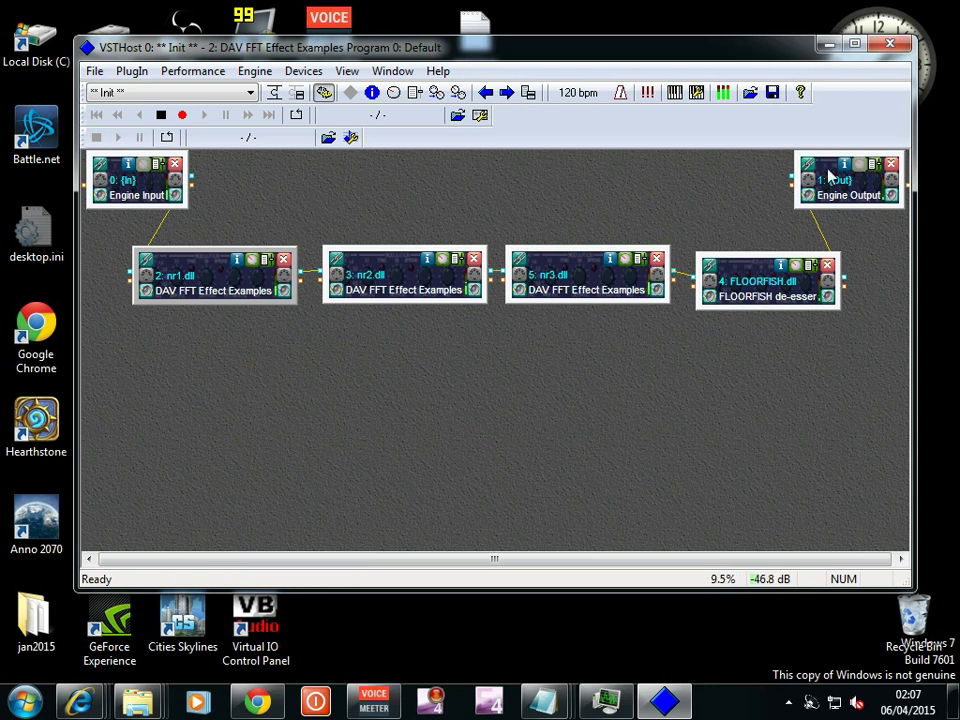
click(262, 260)
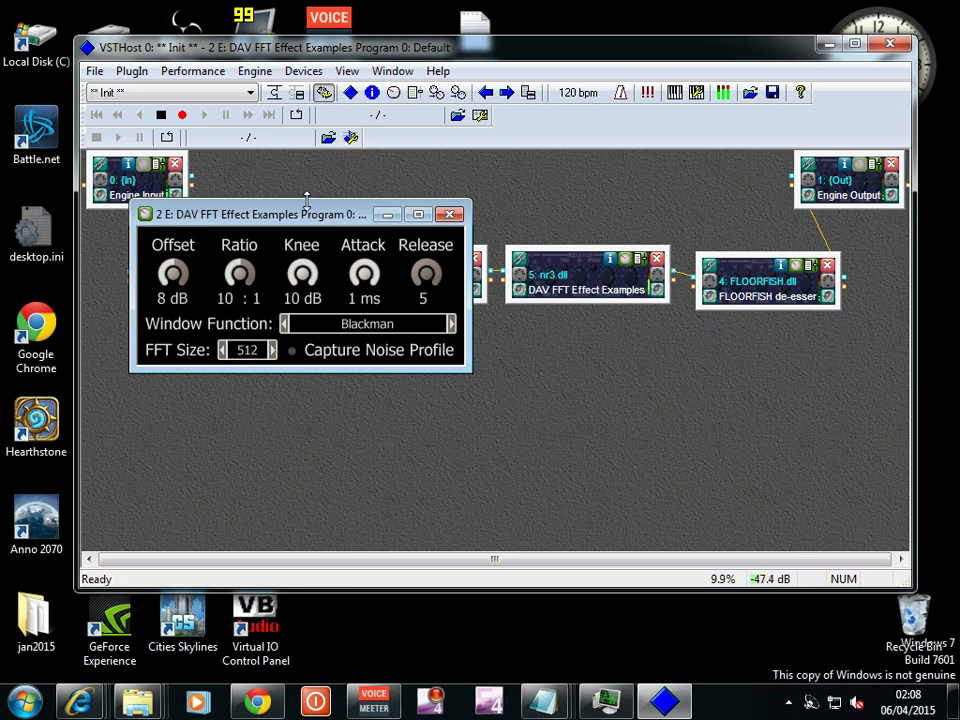
Move the nr1 DAV FFT editor lower on the canvas, then close it
drag(305, 216, 312, 299)
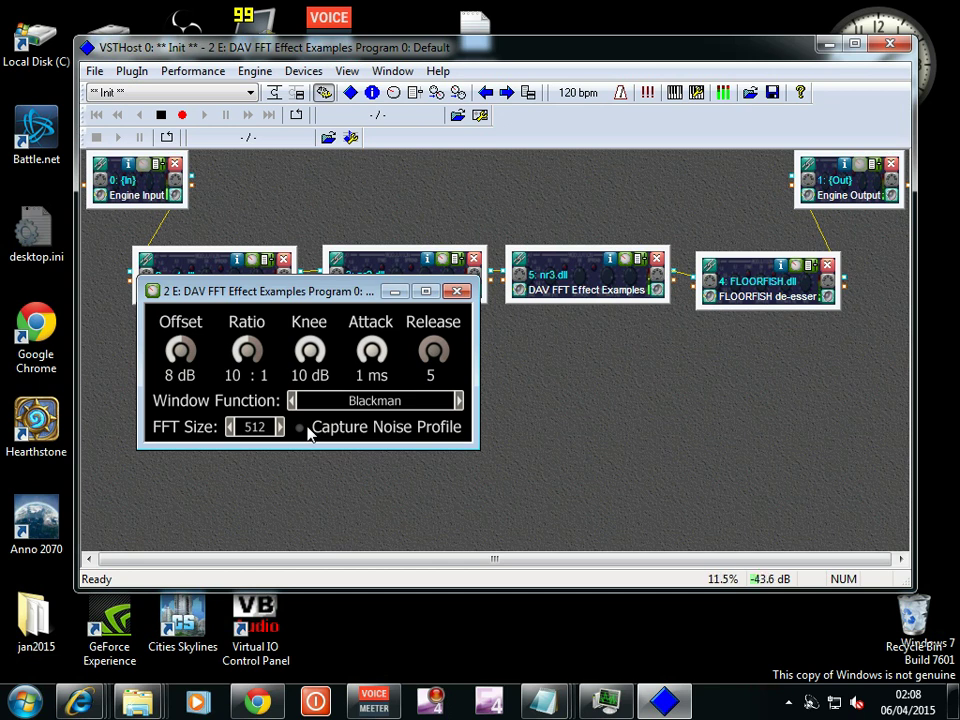
click(457, 291)
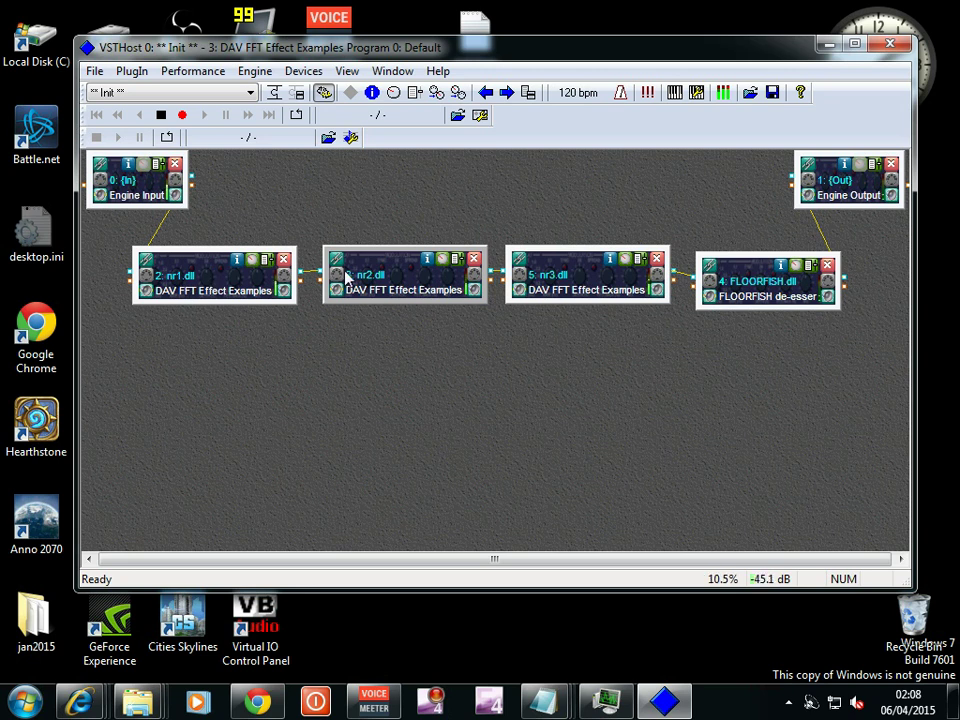
click(446, 261)
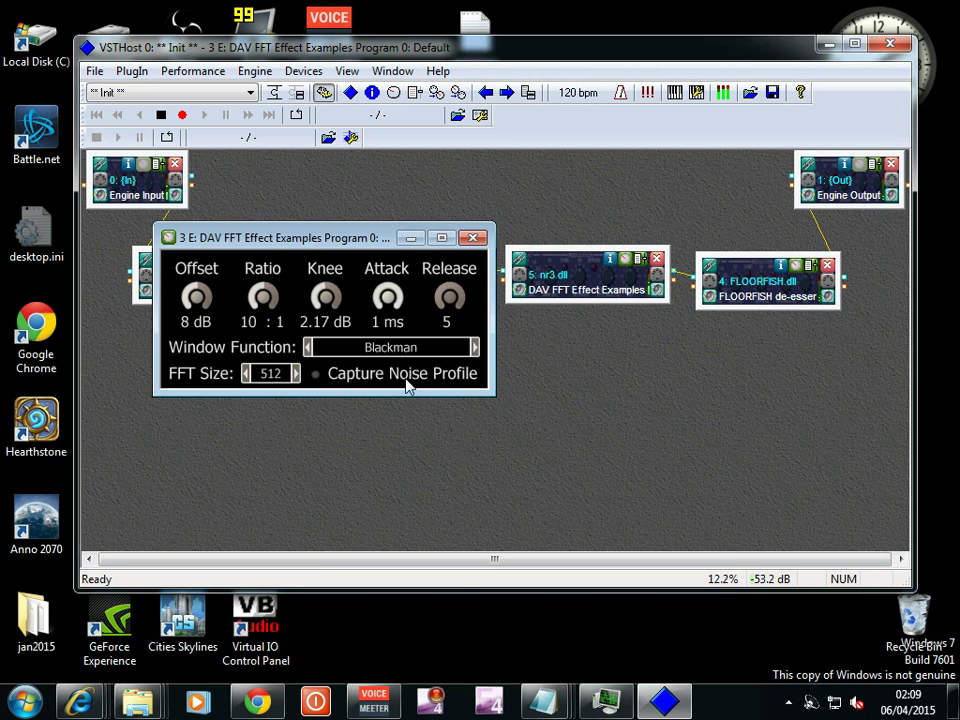
click(474, 239)
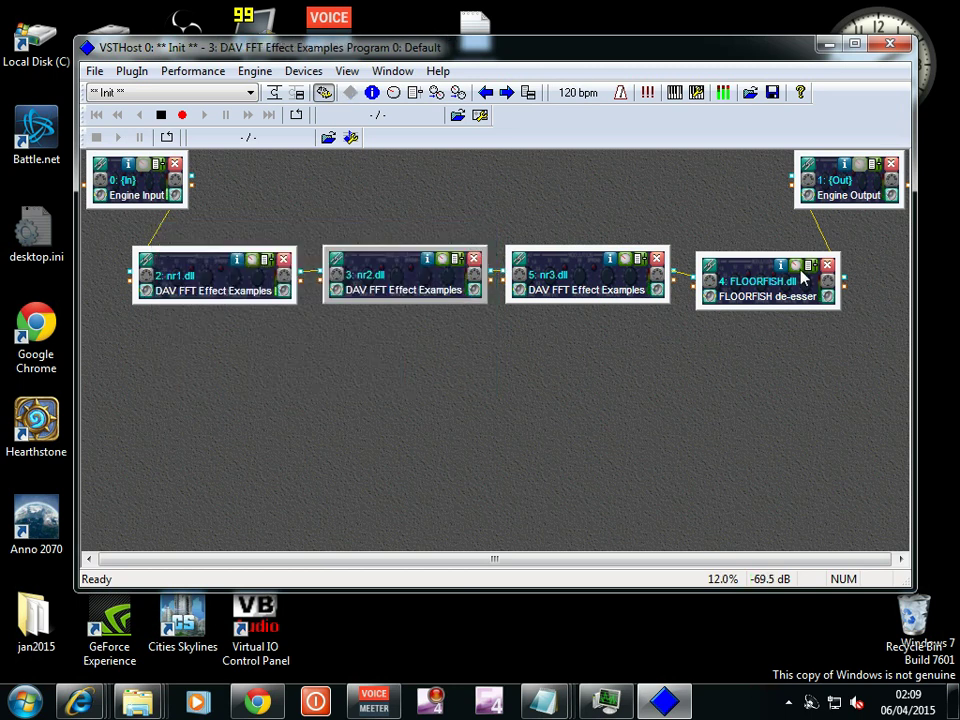
Open the FLOORFISH de-esser editor and toggle its bypass on, then back off
click(797, 267)
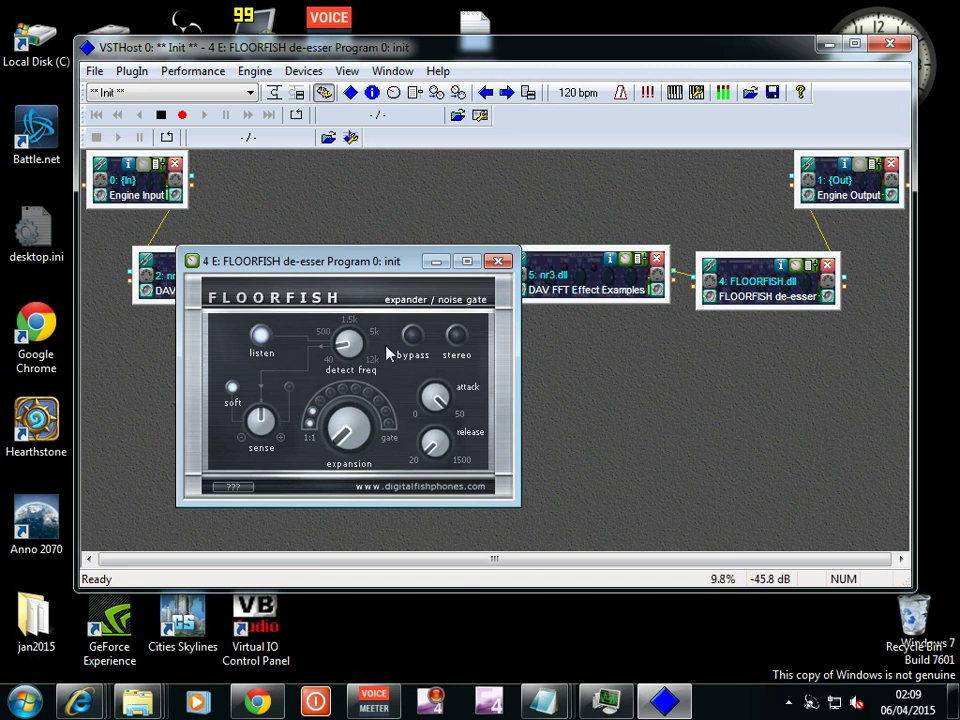
click(412, 337)
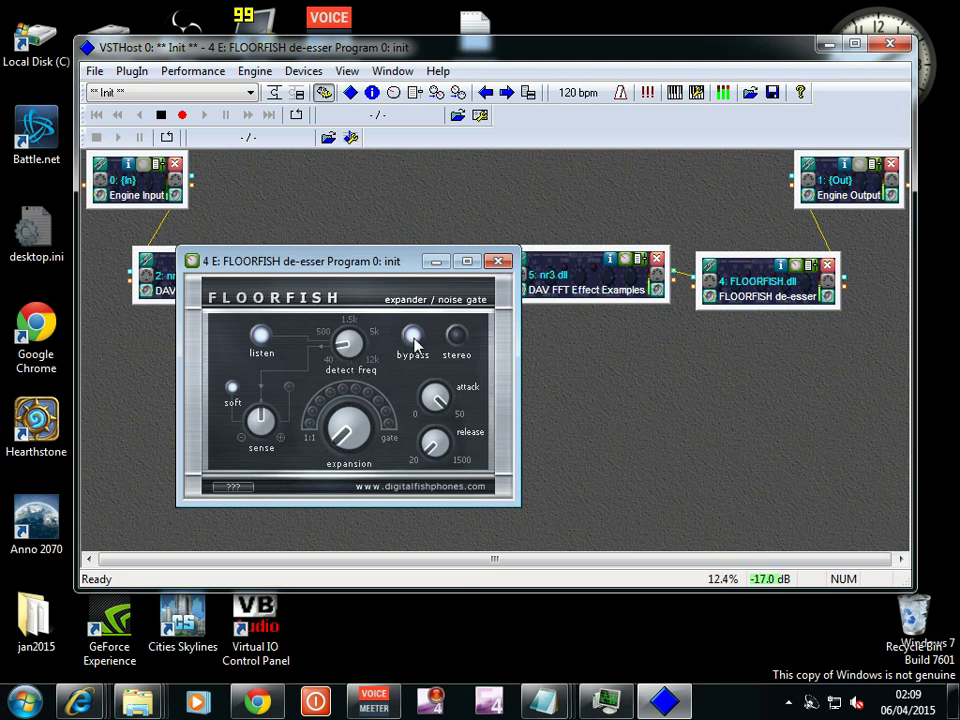
click(408, 343)
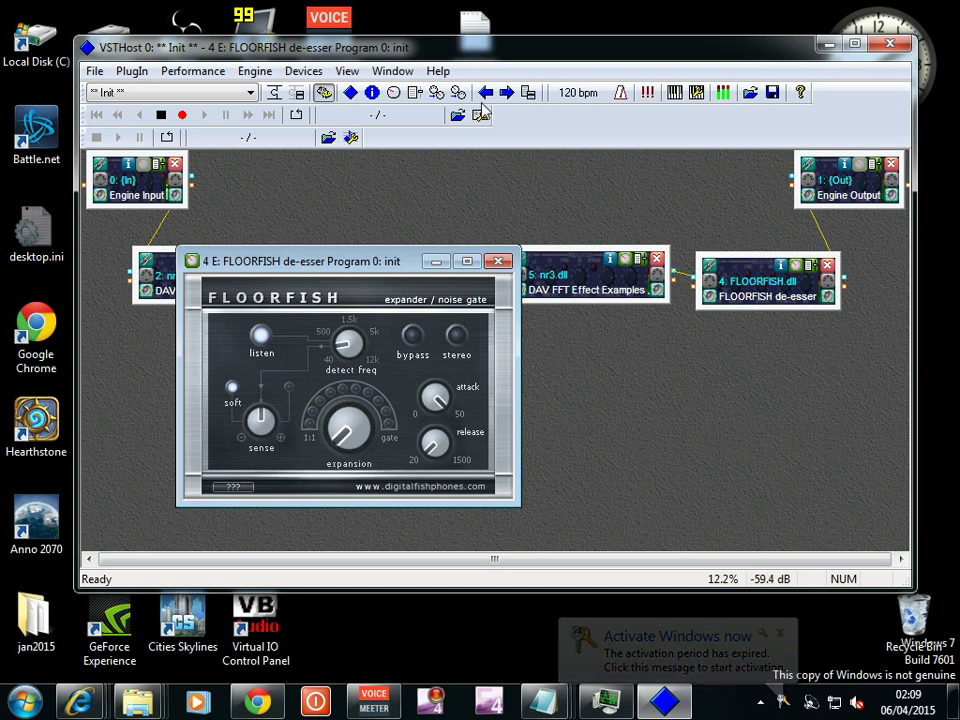
Close FLOORFISH and confirm wave devices: Headset Microphone in, VoiceMeeter Input out, 44100 Hz, 1024 buffer
click(497, 261)
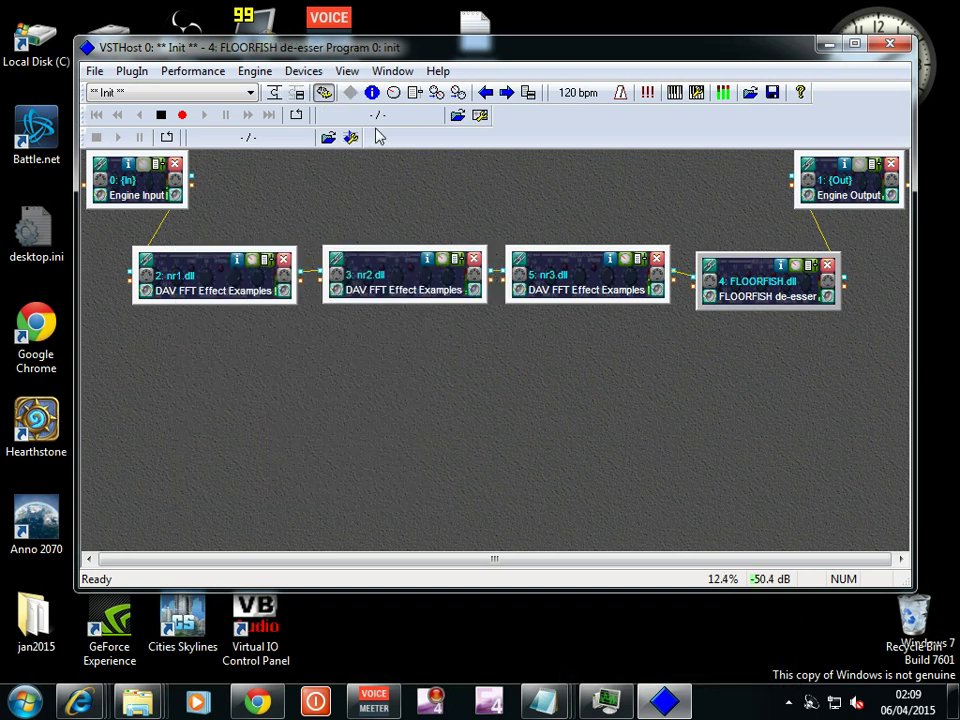
click(303, 71)
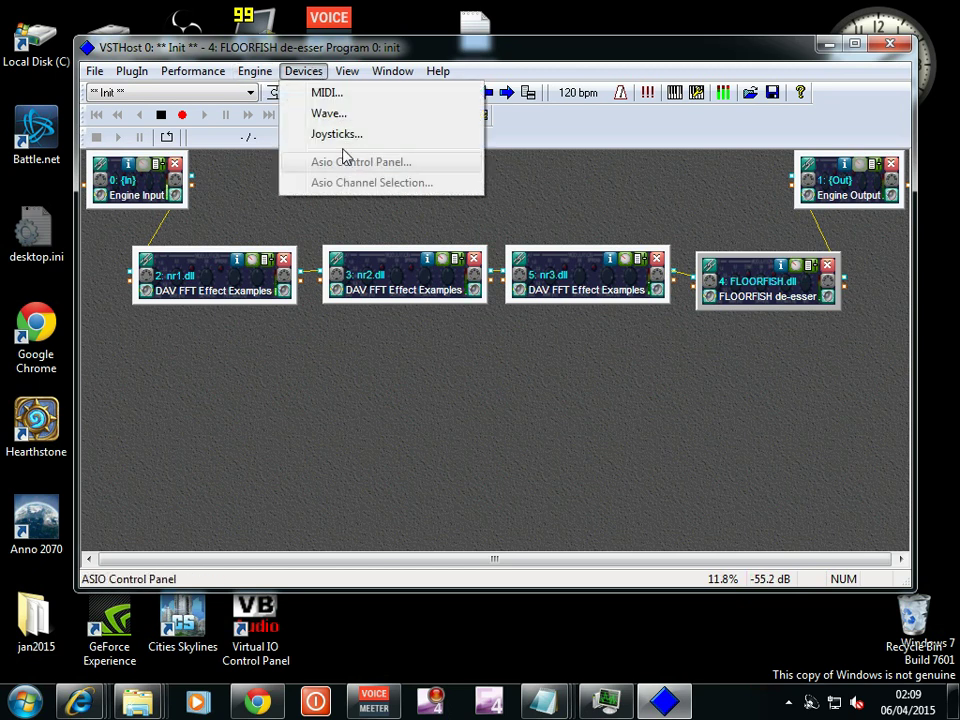
click(327, 114)
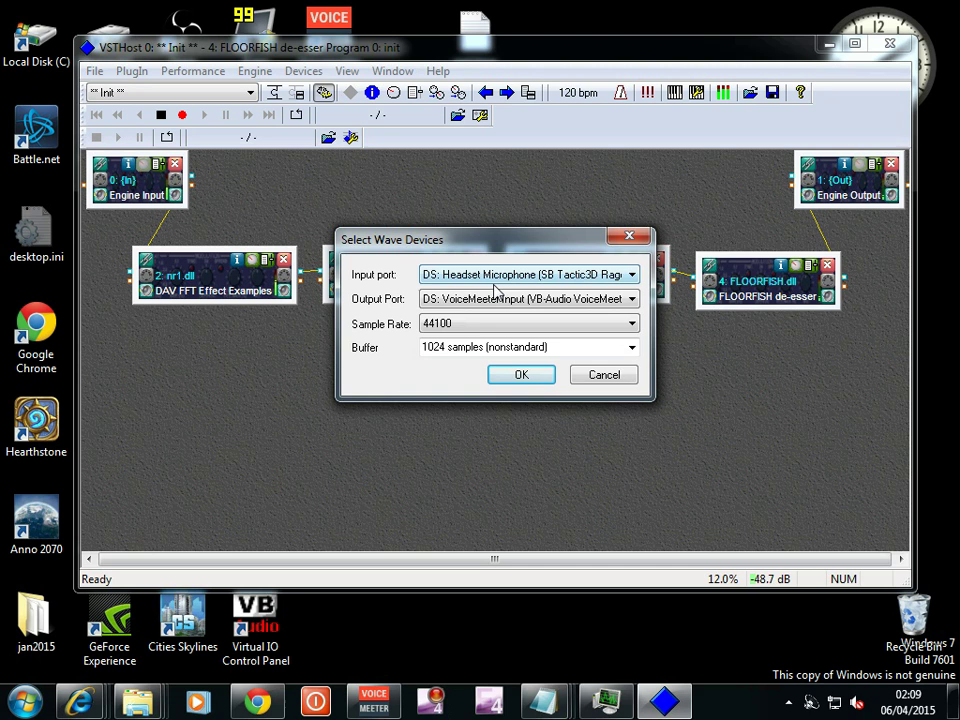
key(Tab)
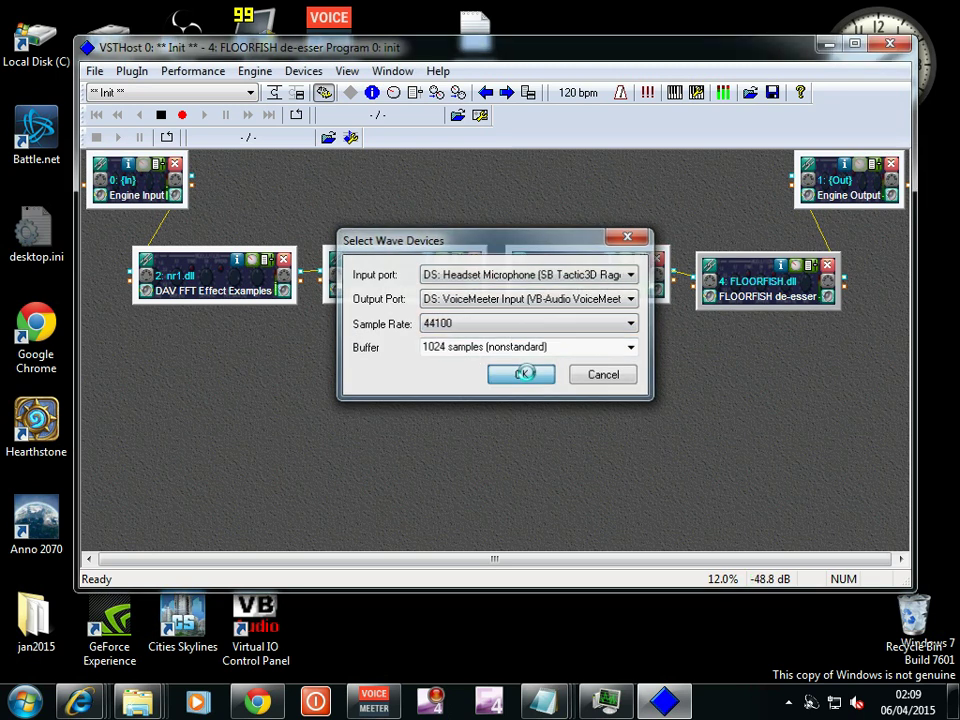
click(527, 380)
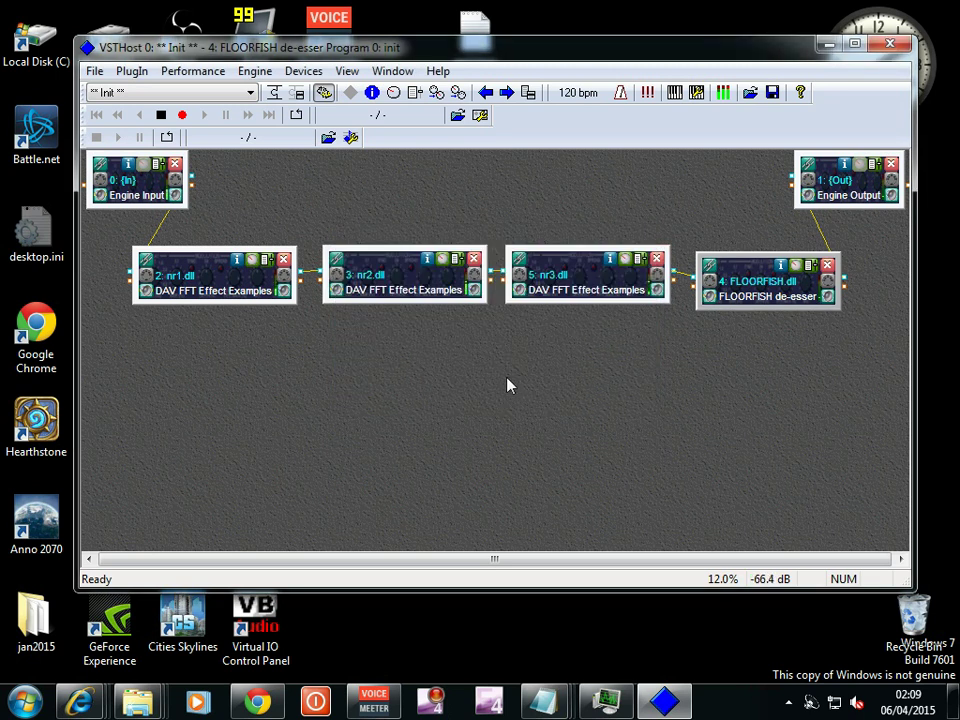
Bring Voicemeeter forward and test the virtual input and output A faders, leaving them at 12.0 dB
click(374, 702)
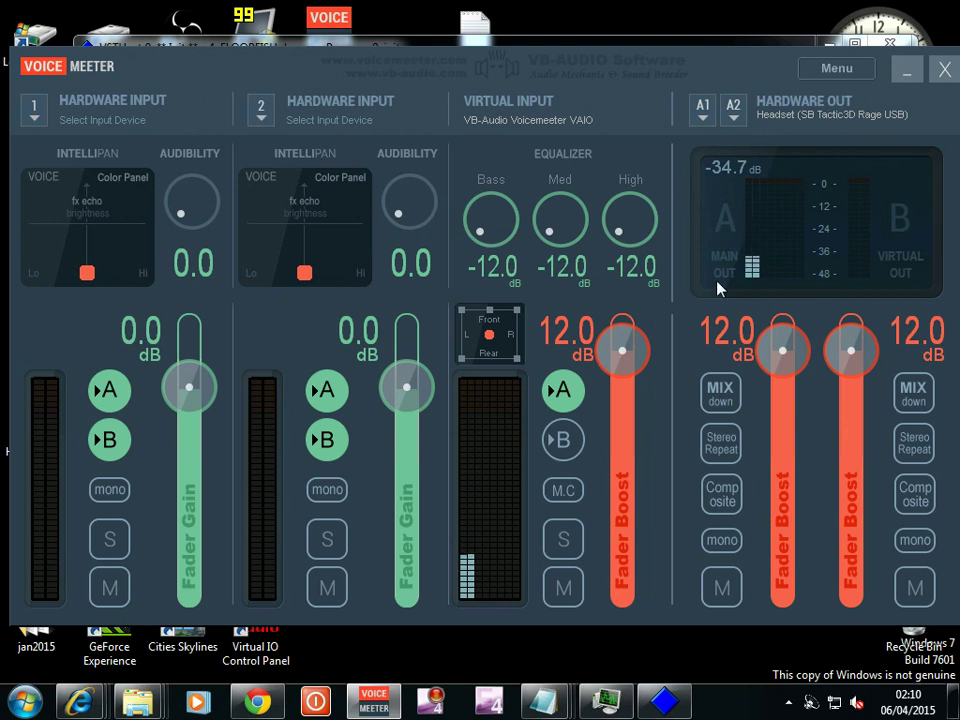
mouse_move(632, 369)
mouse_down()
mouse_move(628, 515)
mouse_move(626, 345)
mouse_up()
mouse_move(782, 349)
mouse_down()
mouse_move(794, 400)
mouse_move(784, 350)
mouse_up()
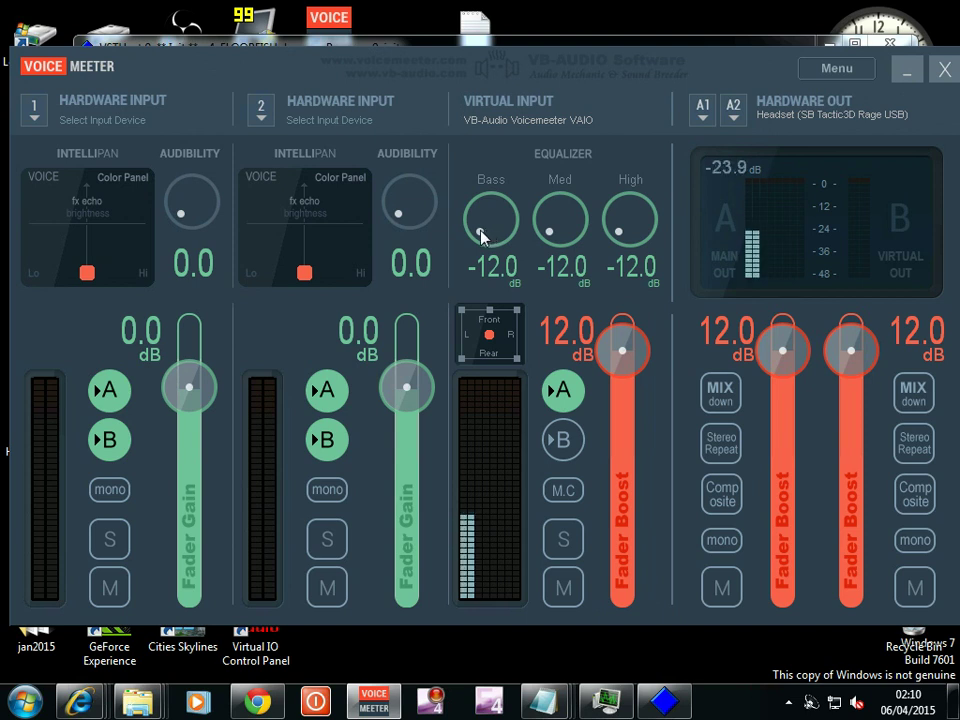
Cut the virtual input's Bass, Med and High EQ to -12.0 dB
drag(481, 236, 447, 282)
drag(553, 235, 562, 330)
drag(619, 240, 680, 297)
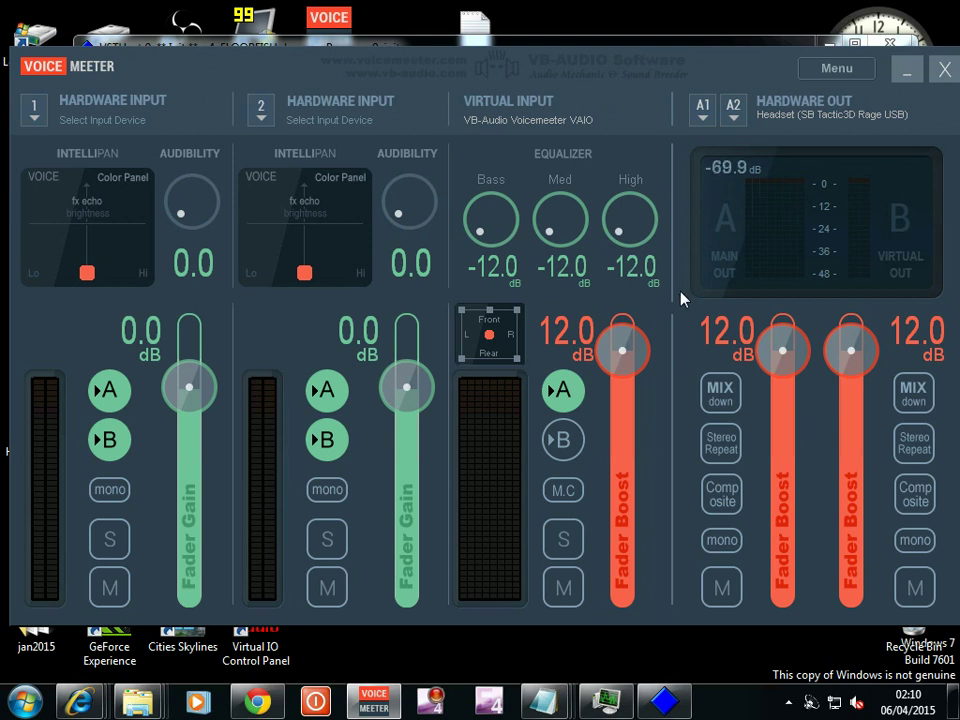
Check the Hardware Out A1 device list, keeping the headset, and minimize Voicemeeter
click(820, 118)
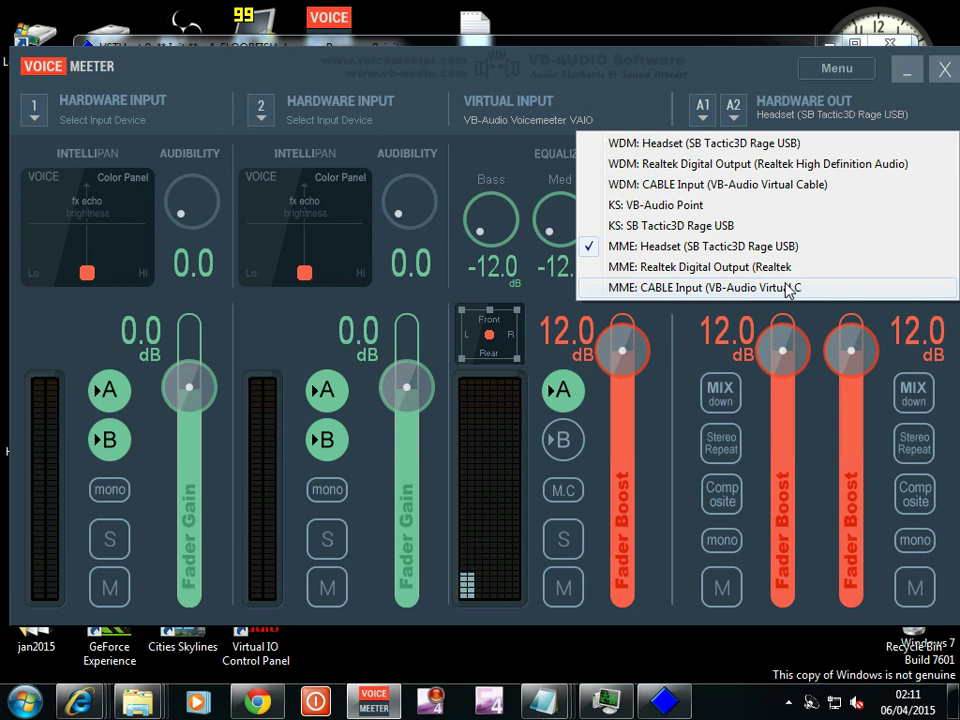
click(905, 70)
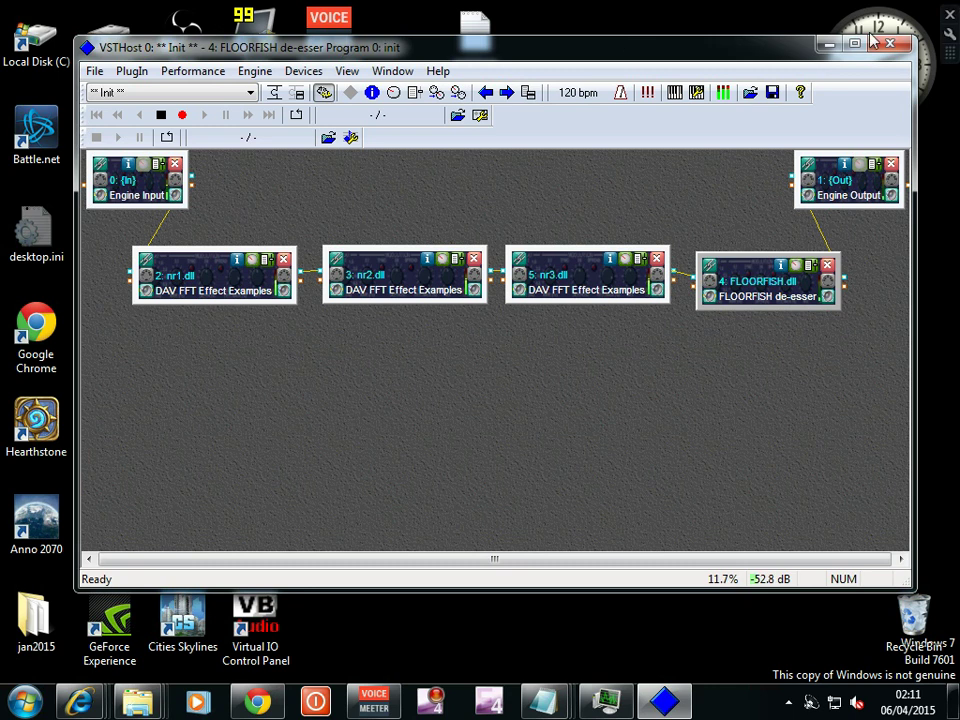
Switch to Chrome's digitalfishphones.com tab showing the SPITFISH and FLOORFISH plugin entries
click(257, 702)
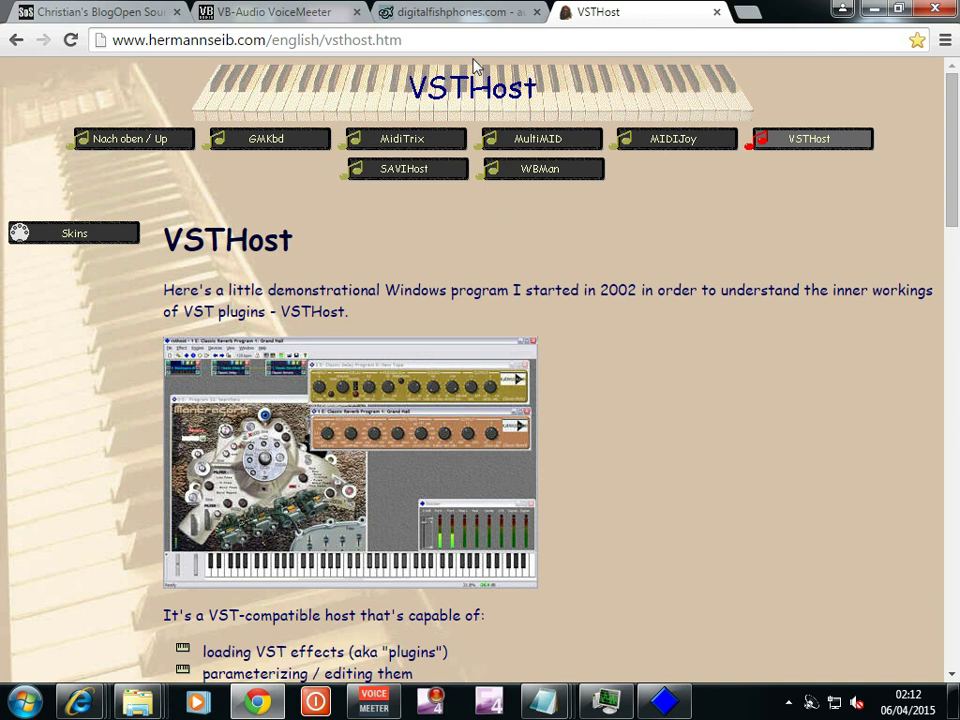
click(455, 13)
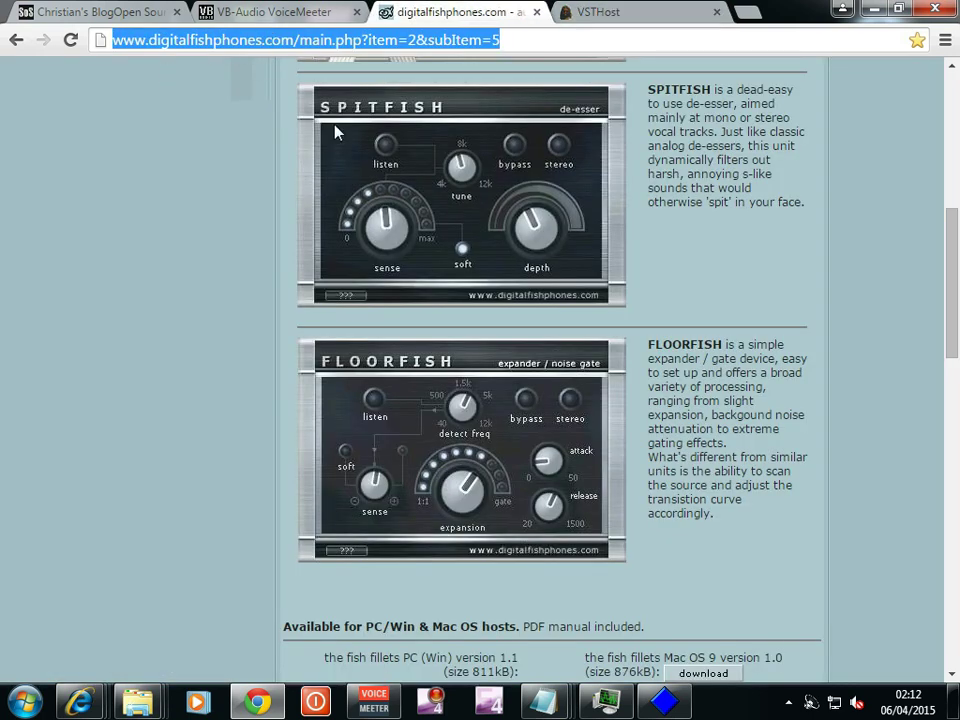
scroll(450, 354, up, 6)
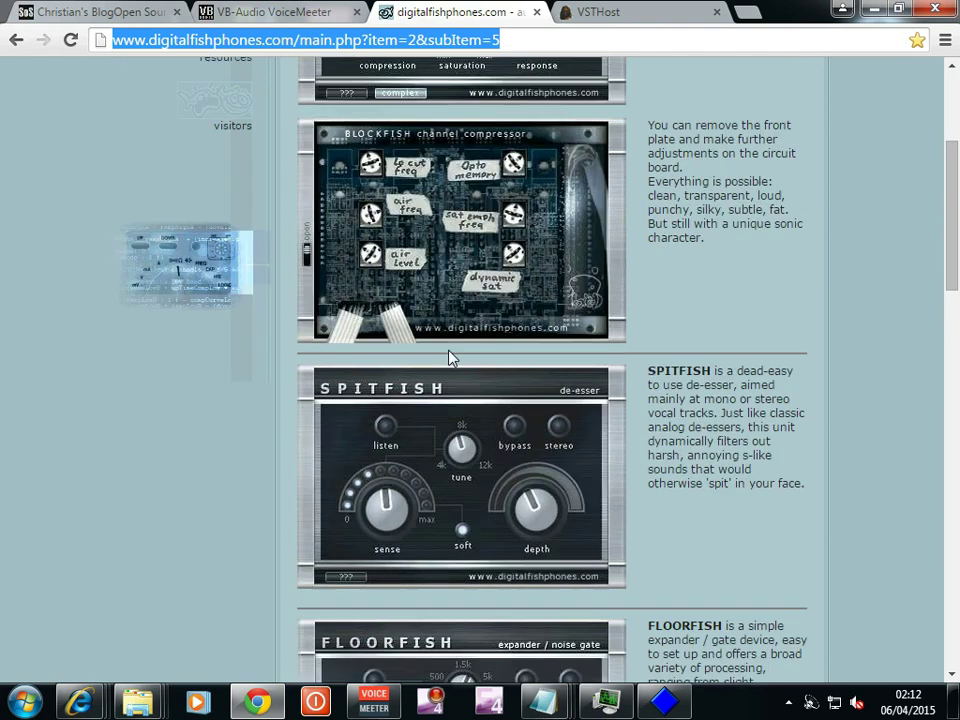
scroll(470, 327, down, 6)
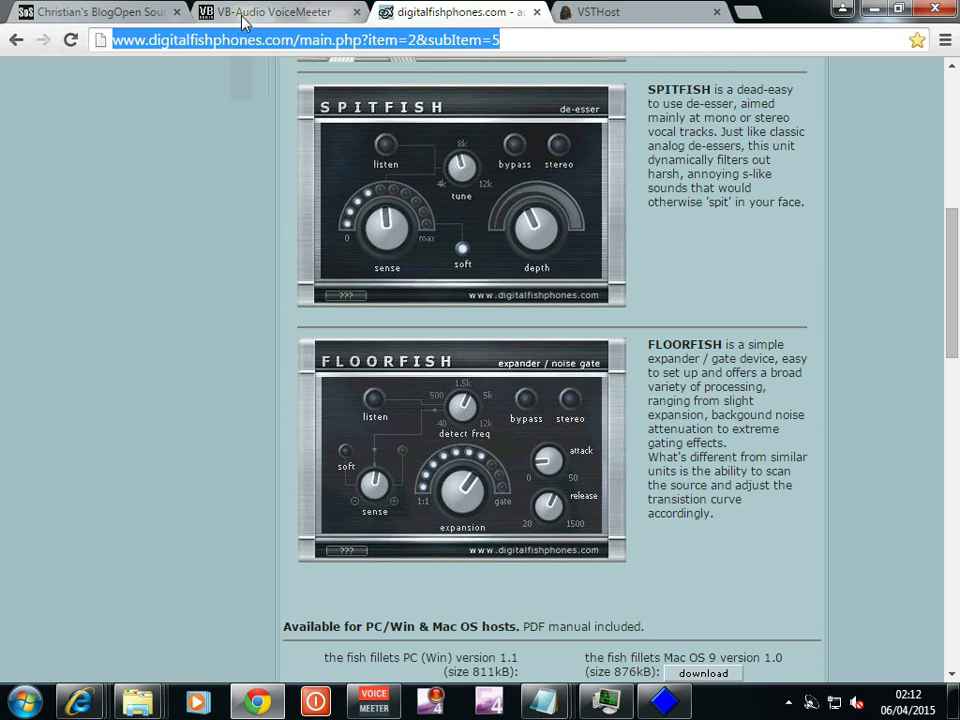
Switch to the VB-Audio Voicemeeter tab and scroll through the page, ending back at its top
click(245, 14)
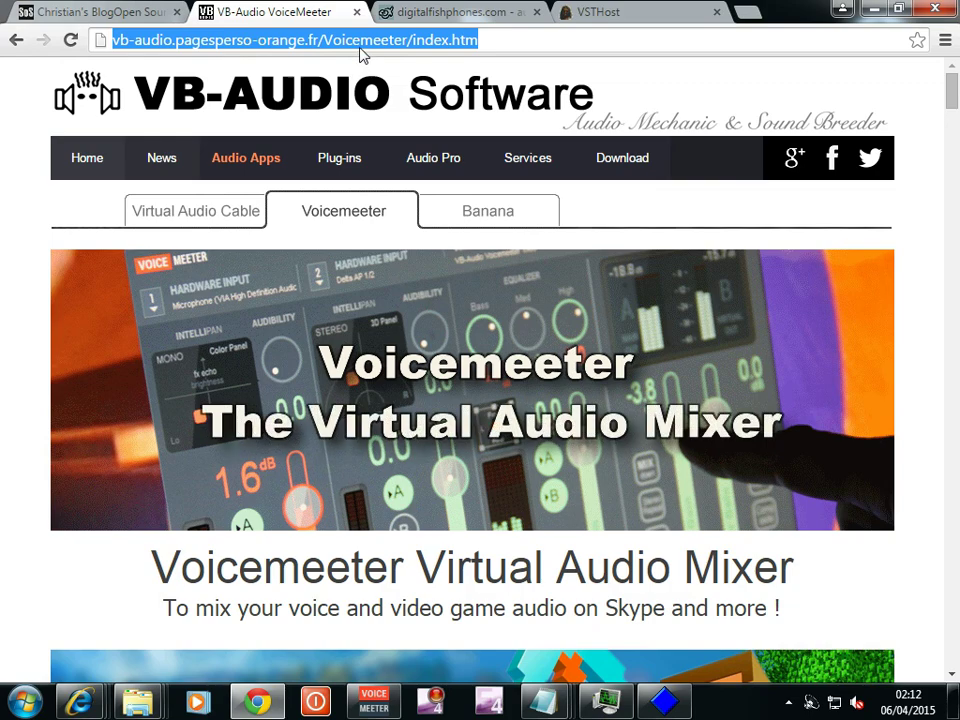
scroll(373, 325, down, 5)
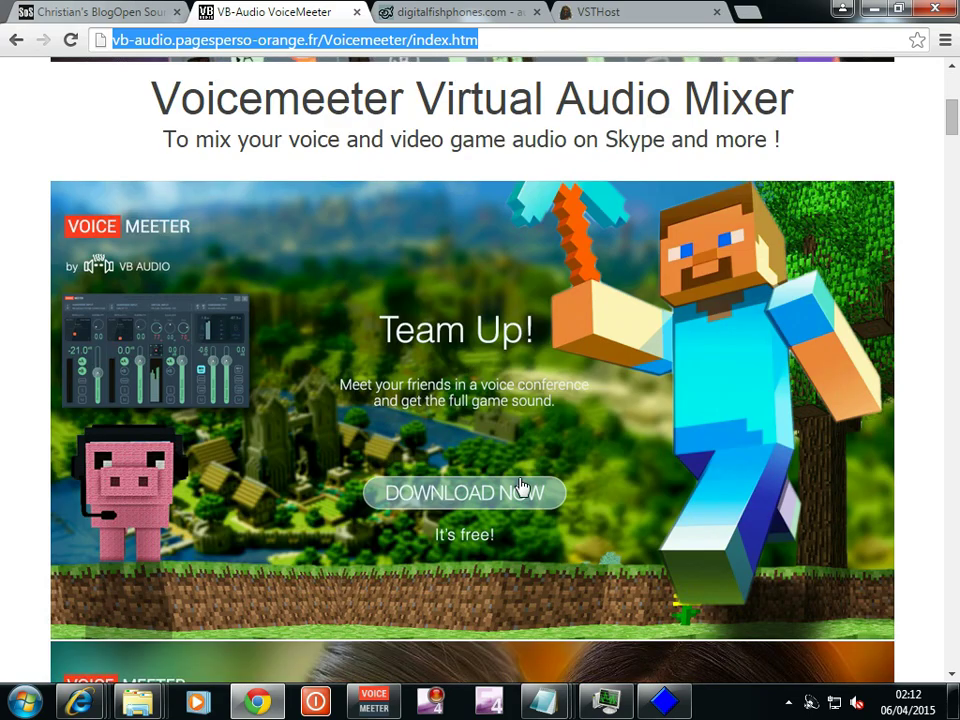
scroll(407, 450, up, 5)
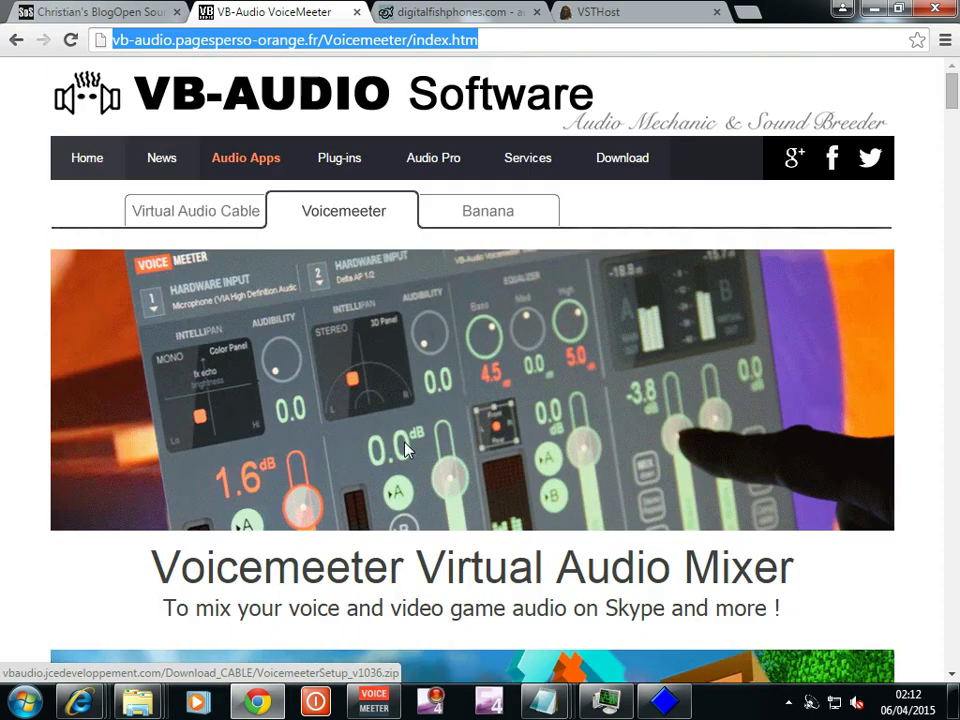
scroll(405, 450, down, 3)
scroll(410, 451, up, 10)
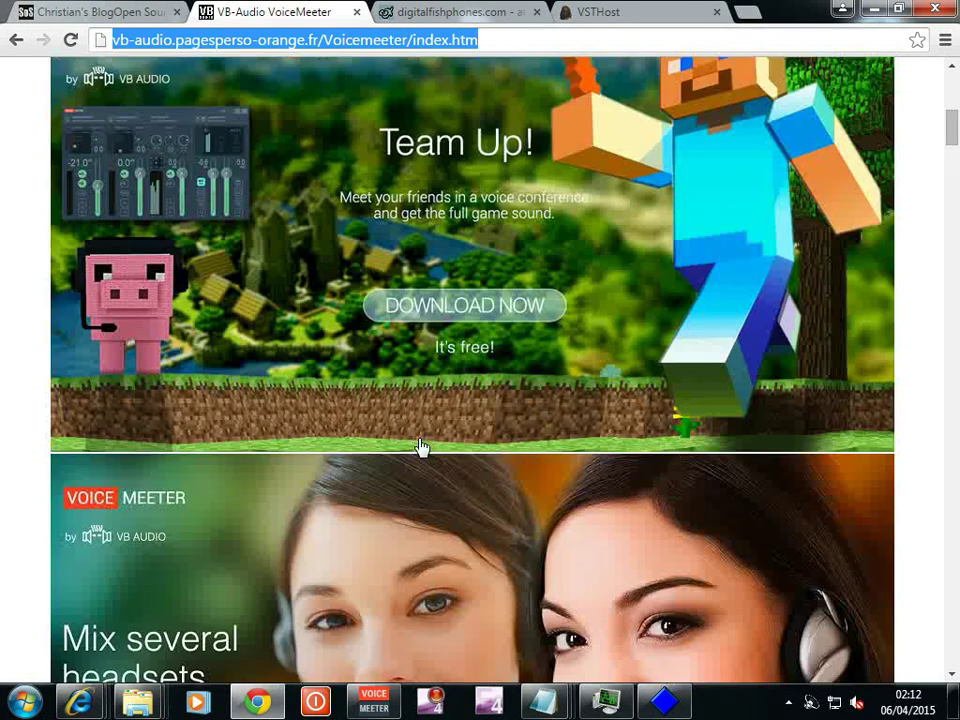
scroll(424, 445, up, 3)
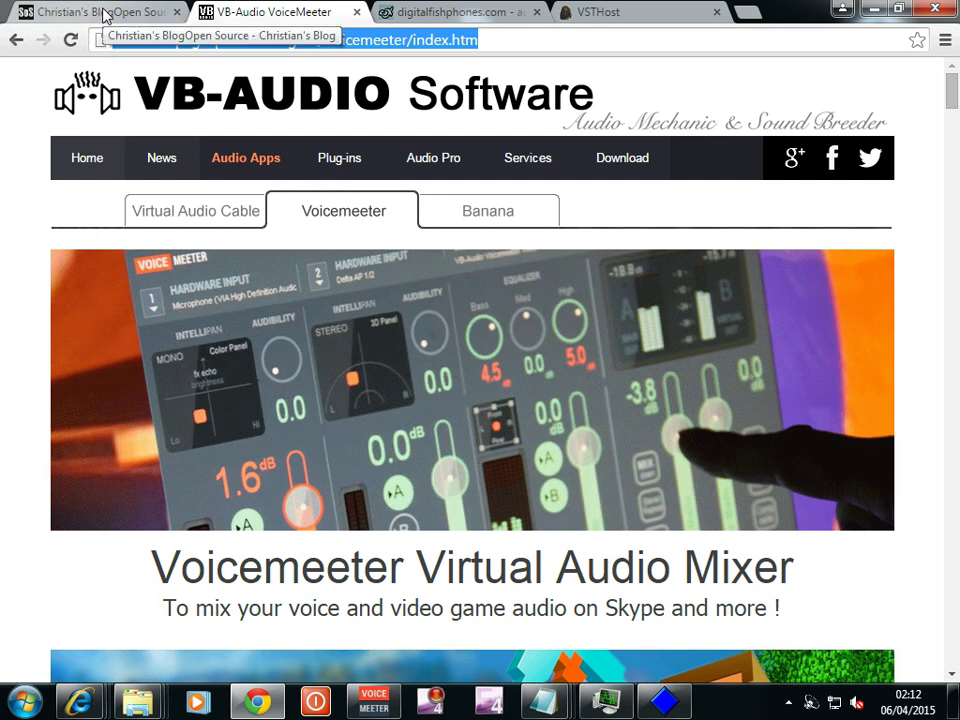
click(104, 14)
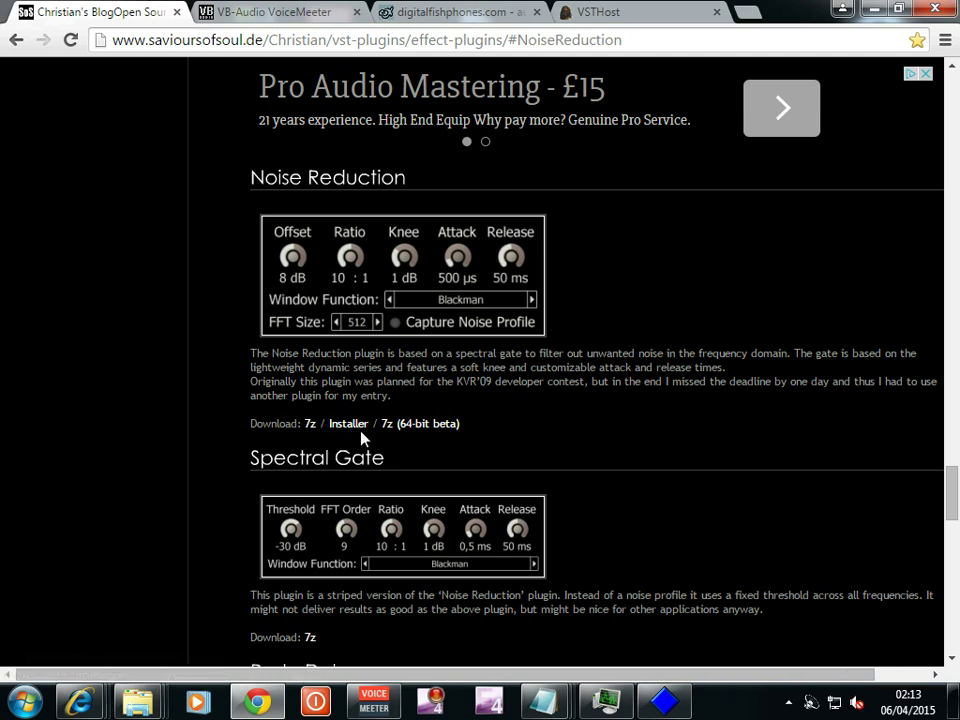
click(450, 12)
Return to the VB-Audio Voicemeeter tab, then show the hermannseib.com VSTHost homepage
click(343, 10)
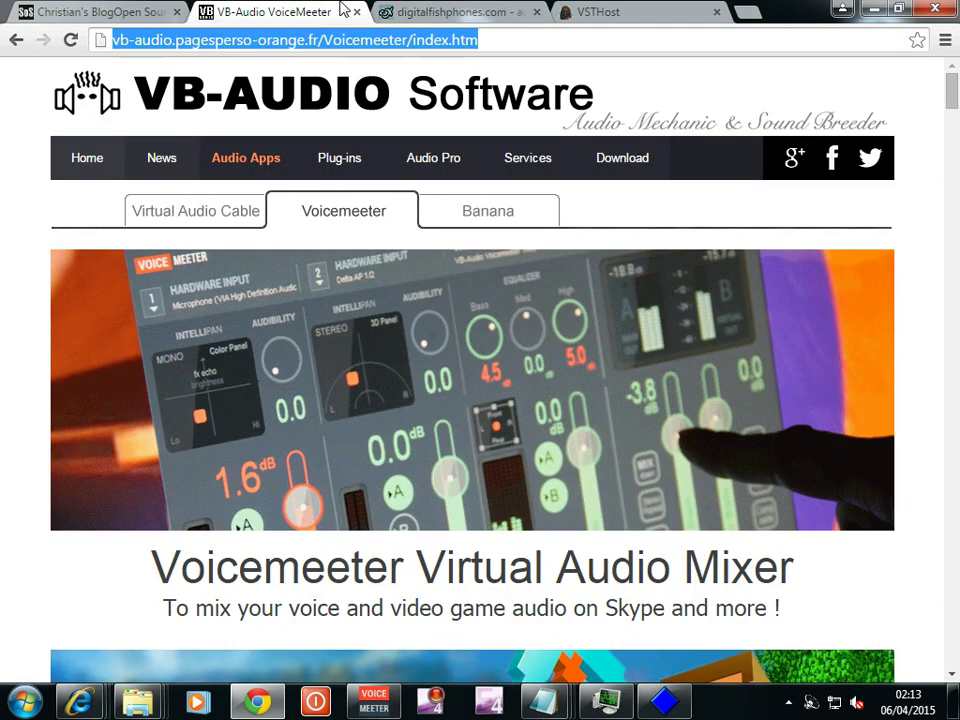
click(606, 11)
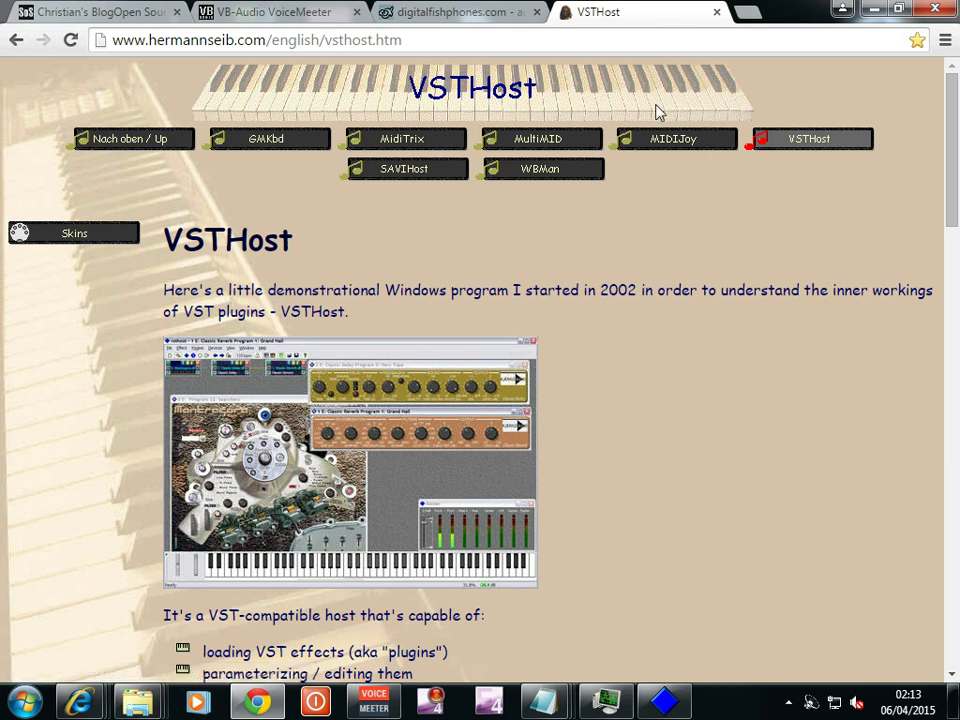
Restore and close Chrome to bring back VSTHost with the nr1–nr3 and FLOORFISH chain
click(898, 10)
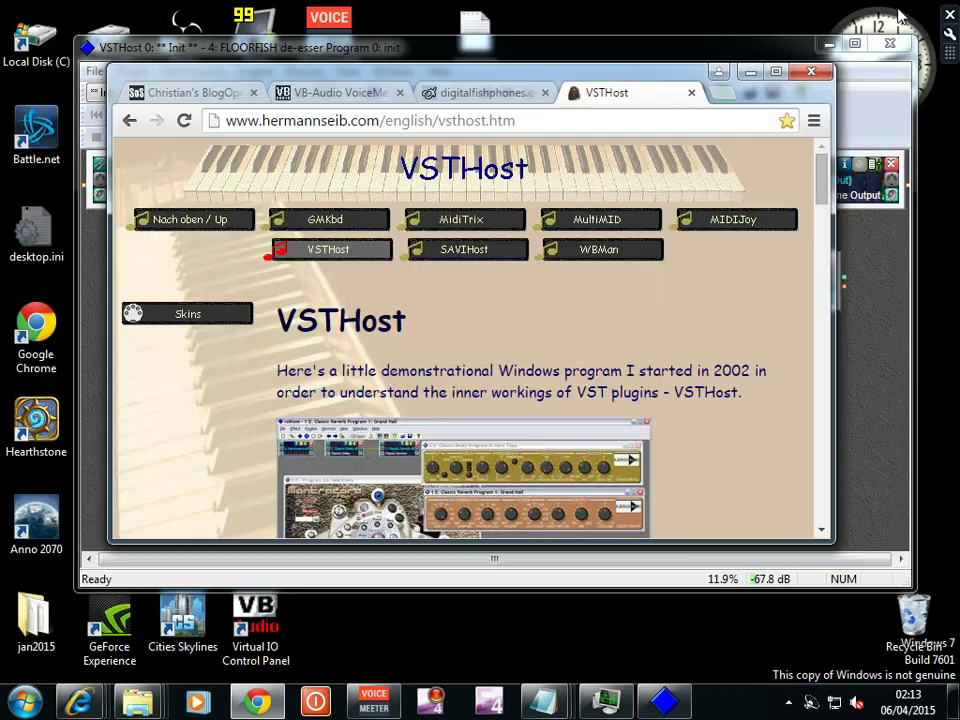
click(811, 72)
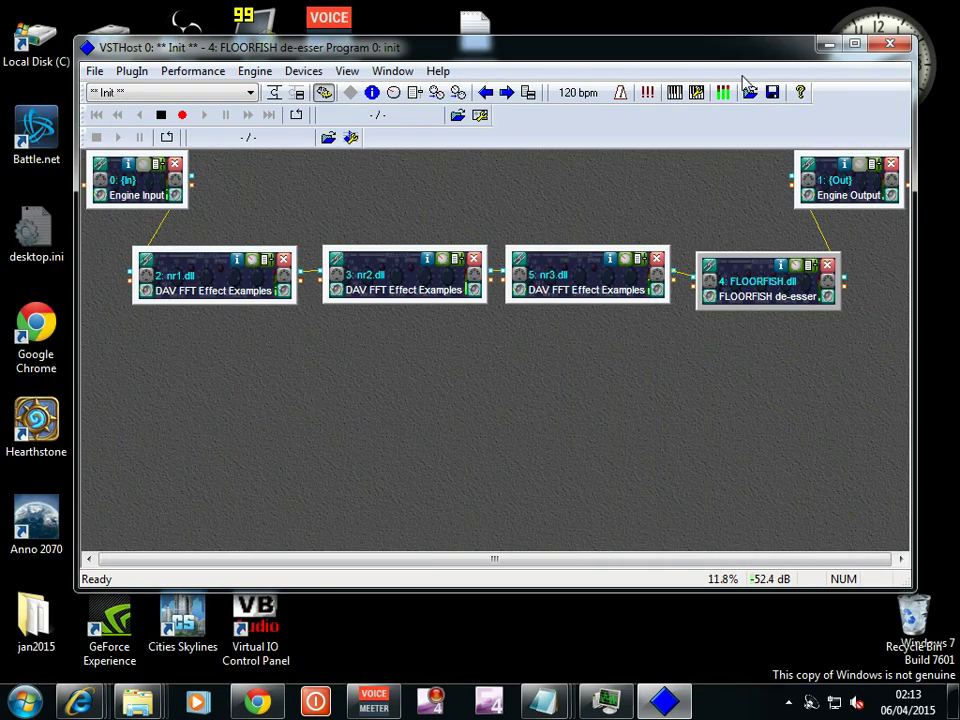